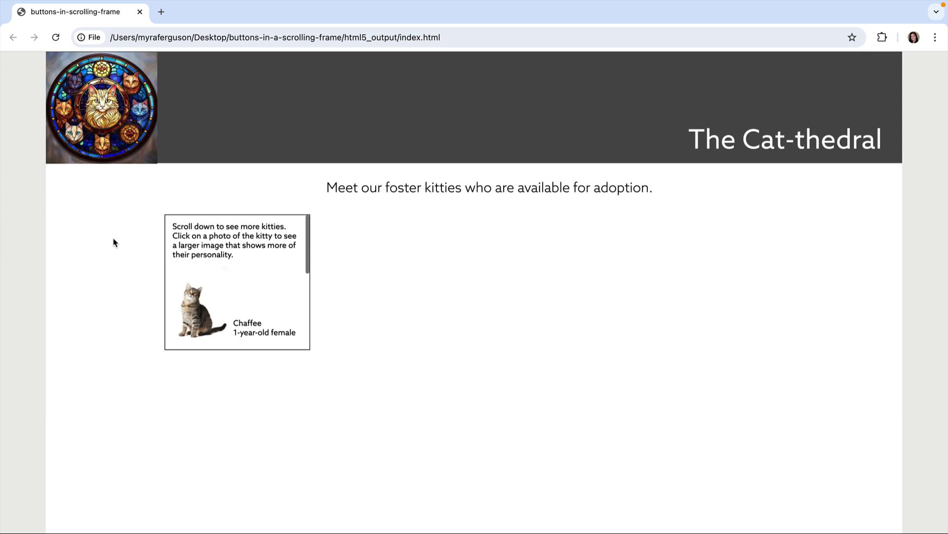
Step: In the browser preview, show the large photos for Chaffee, Wednesday, then Cornelius, scrolling the kitty list between them
left_click(188, 308)
scroll(188, 308, "down", 3)
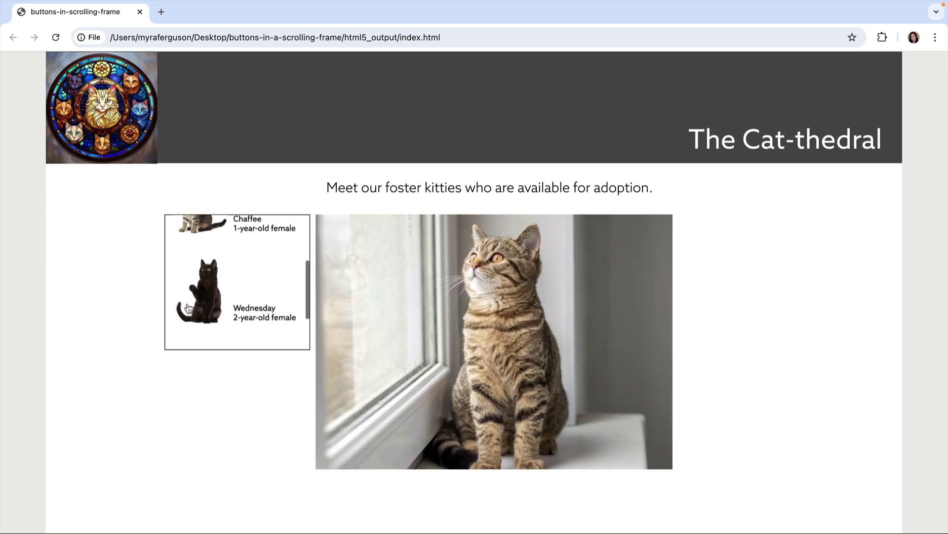
left_click(197, 302)
scroll(198, 303, "down", 3)
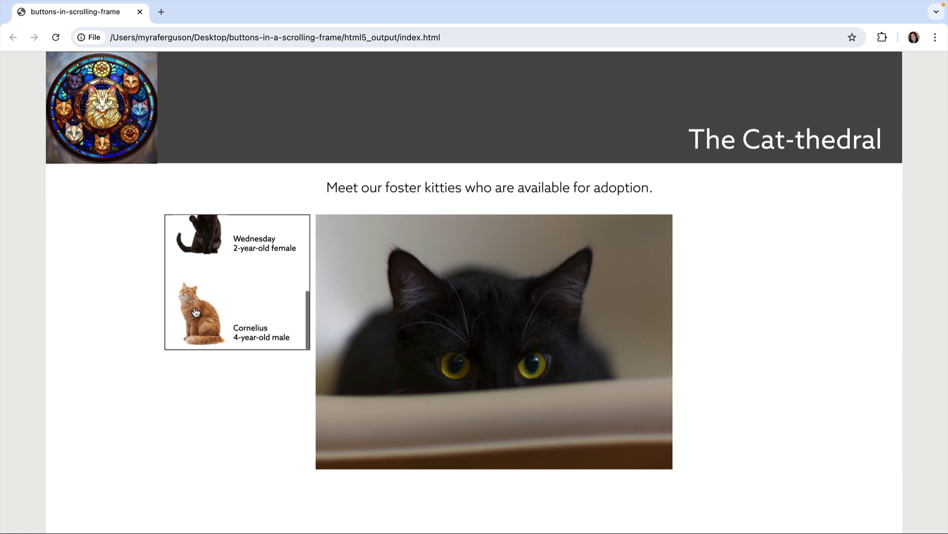
left_click(196, 312)
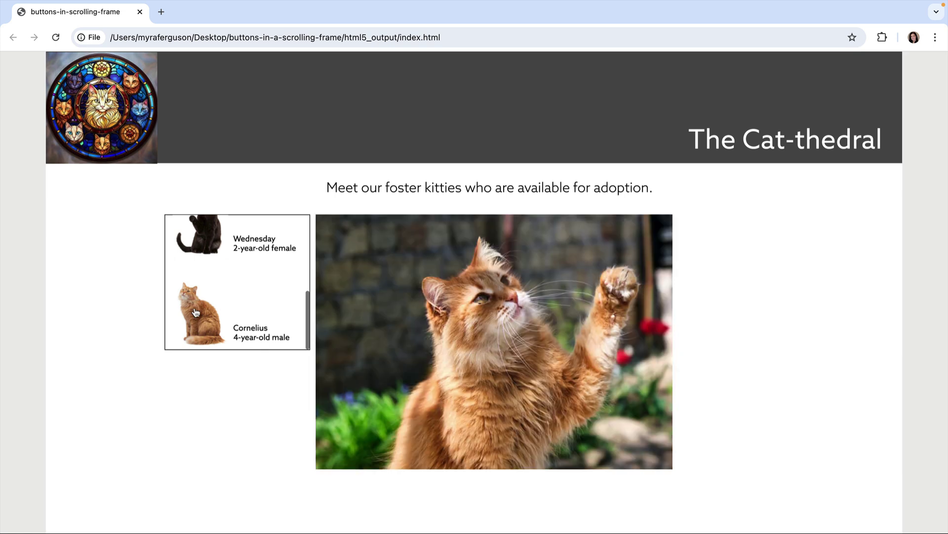
Step: Add an empty state to Multi-state 1 from the Object States panel so the large photo starts blank
key("ctrl+Left")
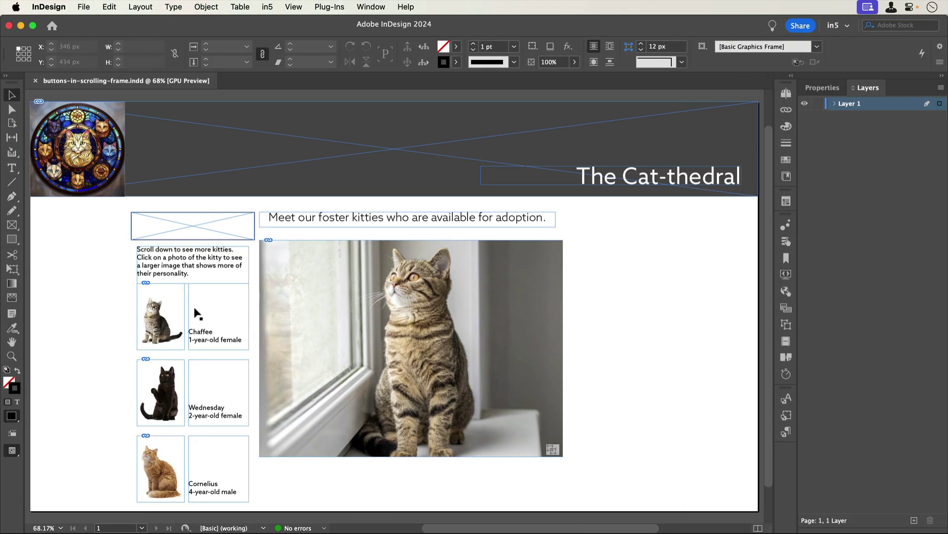
left_click(441, 289)
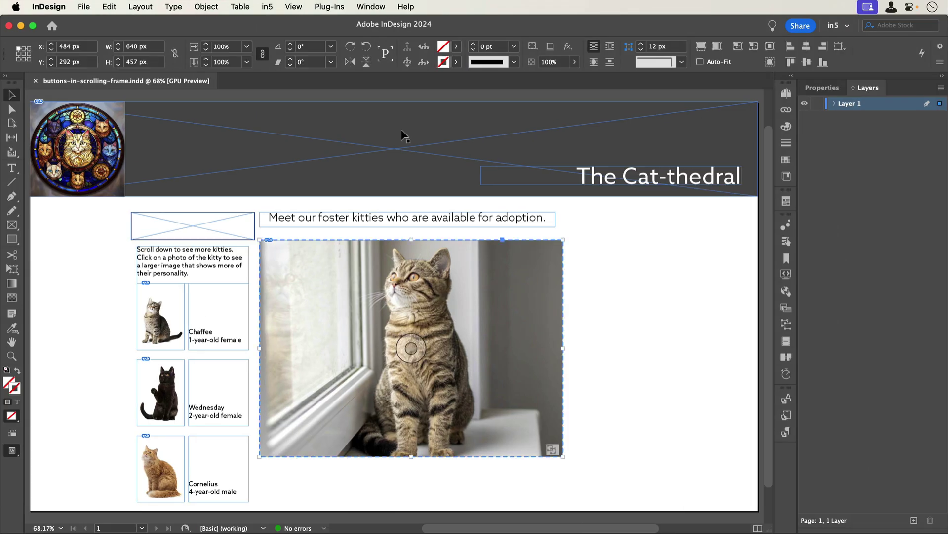
left_click(380, 7)
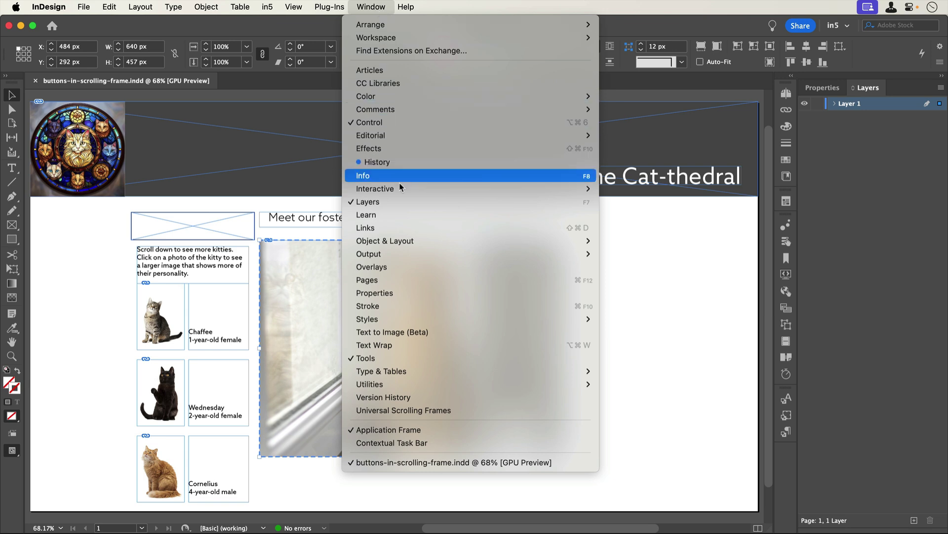
mouse_move(400, 187)
left_click(672, 280)
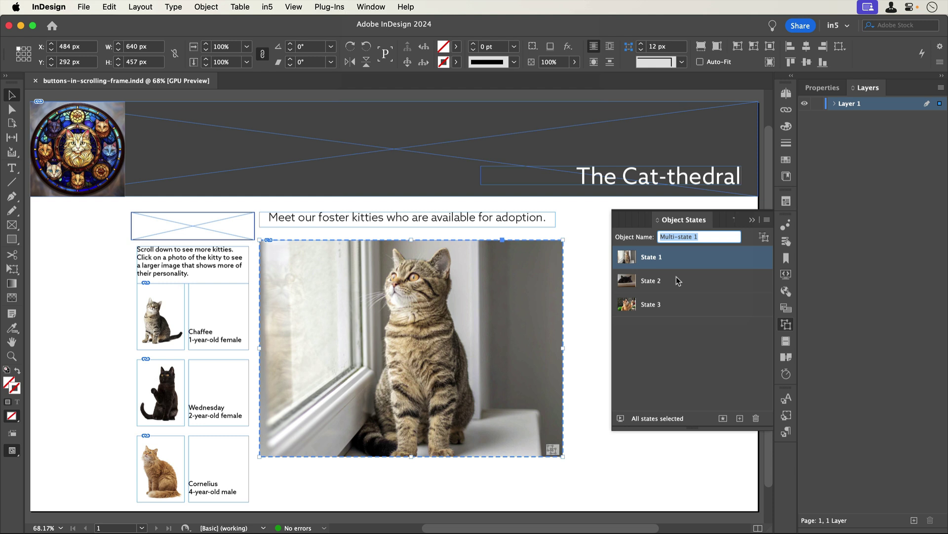
left_click(767, 219)
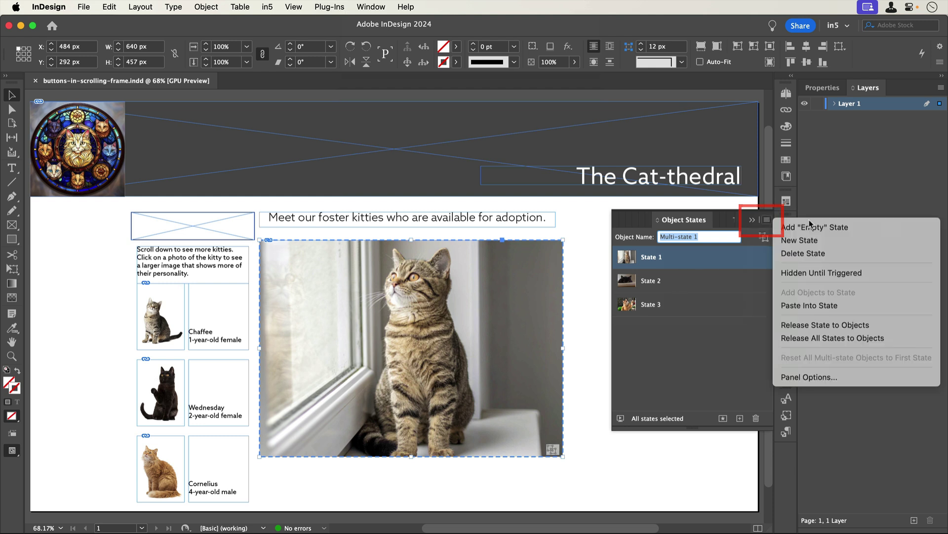
left_click(868, 227)
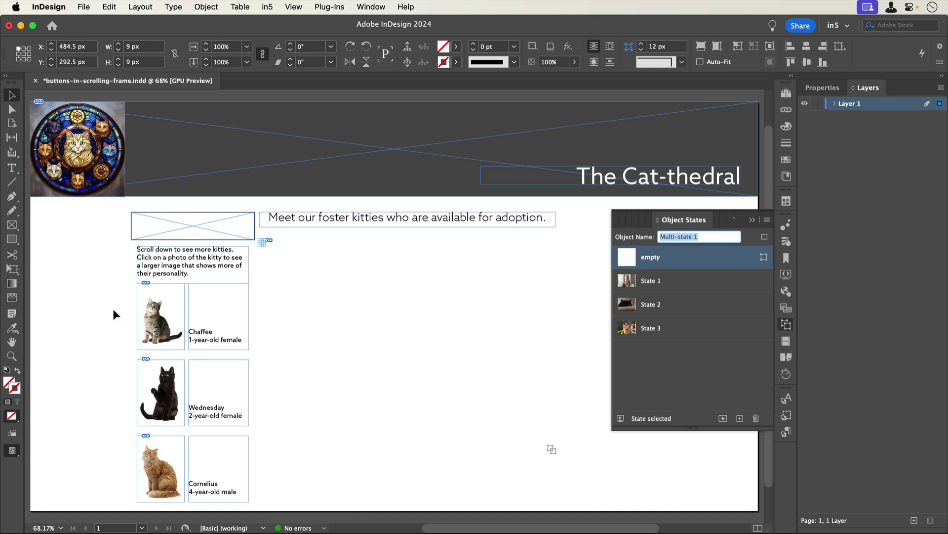
Step: Convert the three cat thumbnails to Button type in Buttons and Forms
left_click_drag(112, 309, 156, 457)
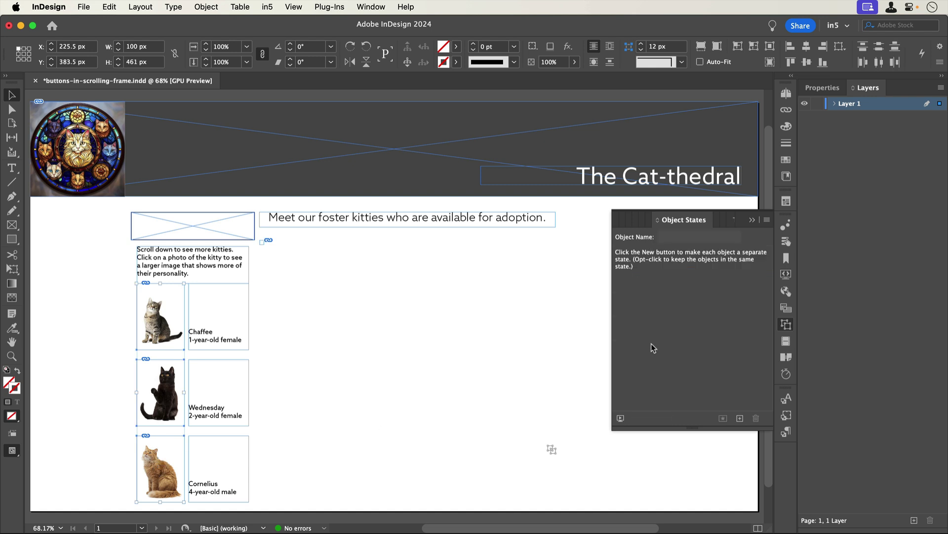
left_click(785, 243)
left_click(761, 237)
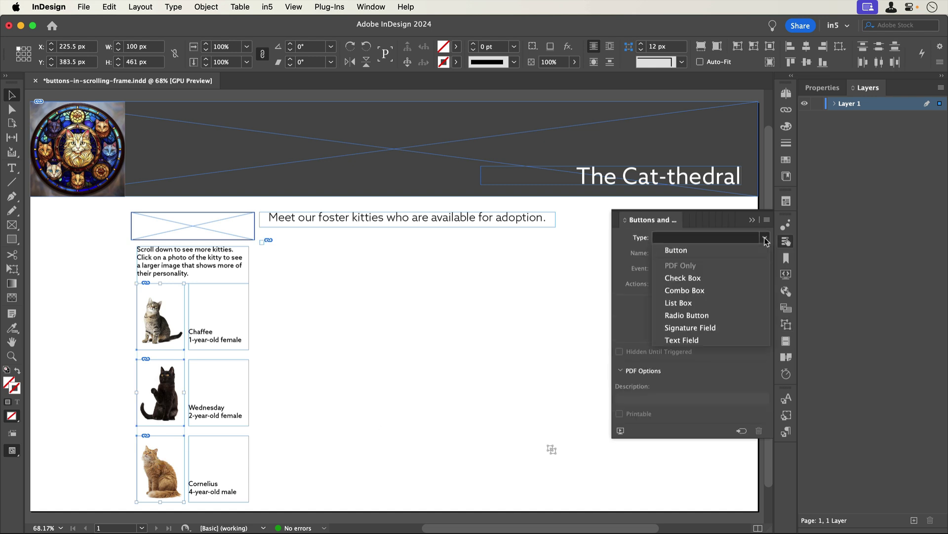
left_click(748, 252)
left_click(563, 269)
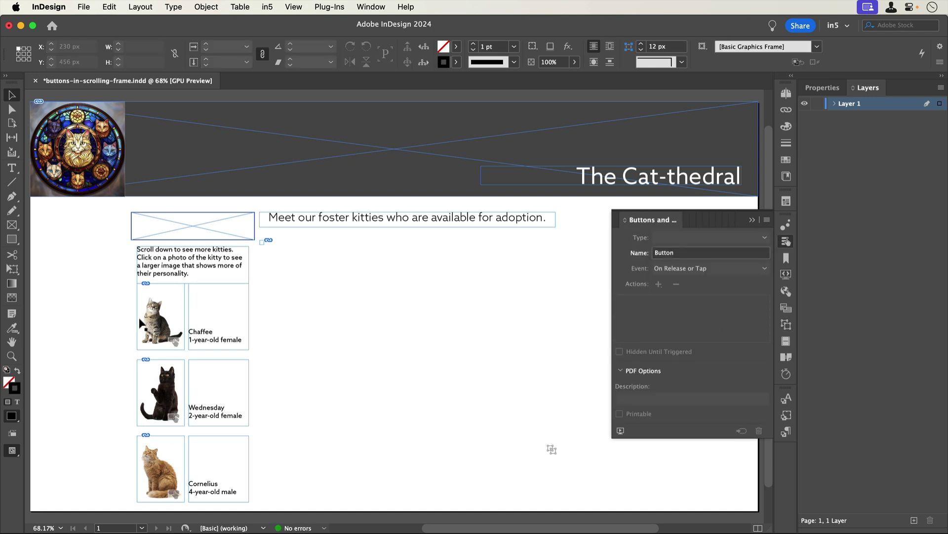
Step: Give Chaffee's button a Go To State action targeting State 1
left_click(144, 321)
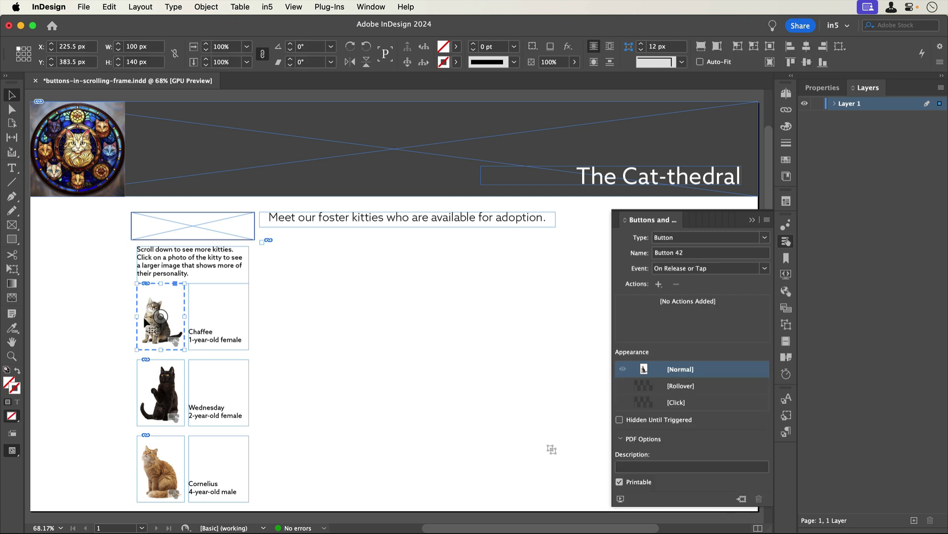
left_click(659, 284)
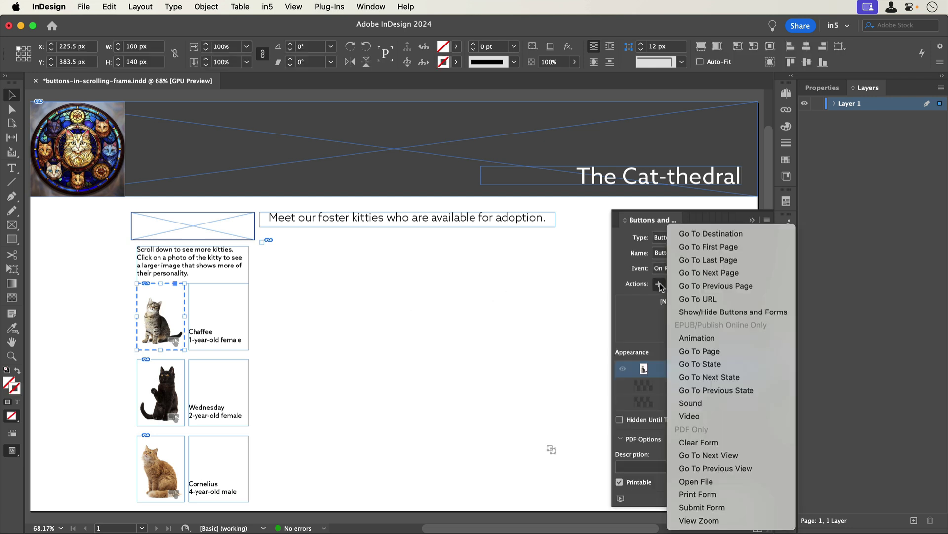
left_click(707, 364)
left_click(680, 345)
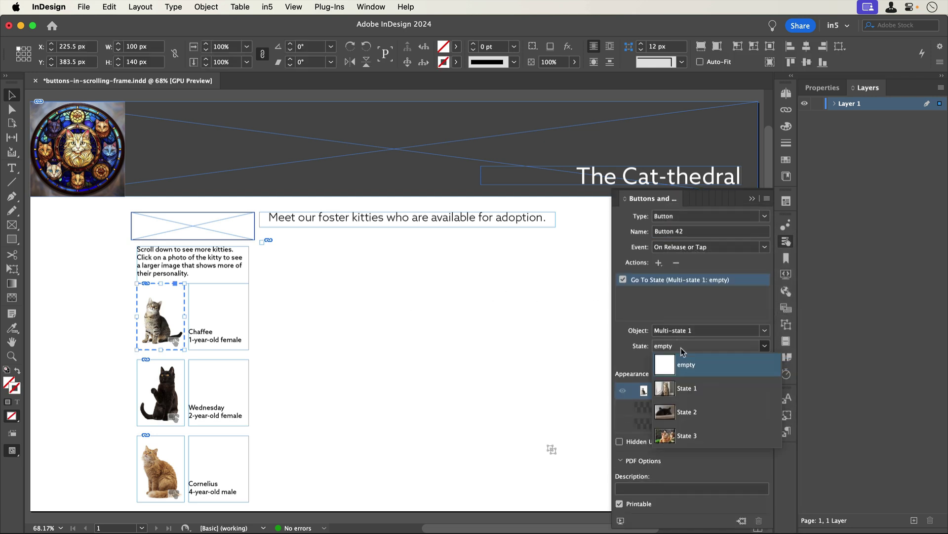
left_click(685, 390)
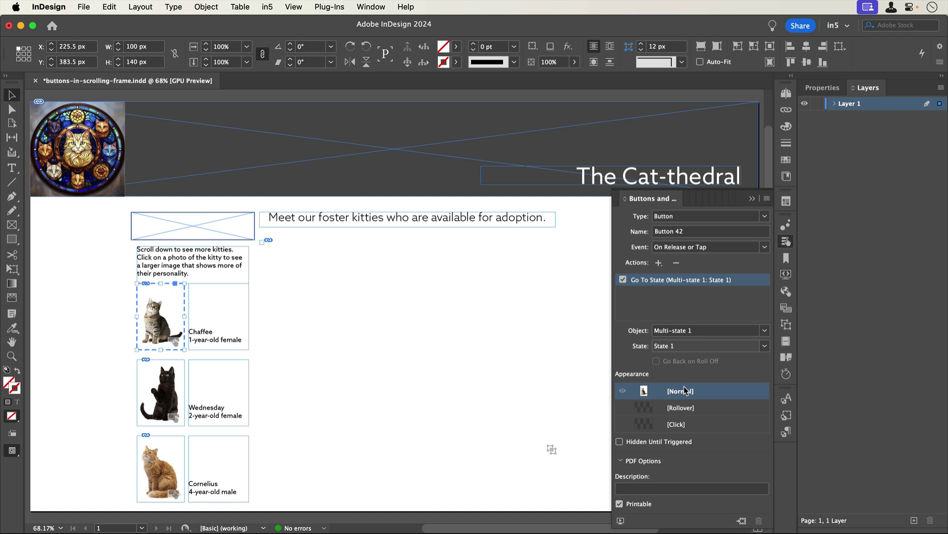
Step: Give Wednesday's button a Go To State action targeting State 2
left_click(159, 393)
left_click(659, 286)
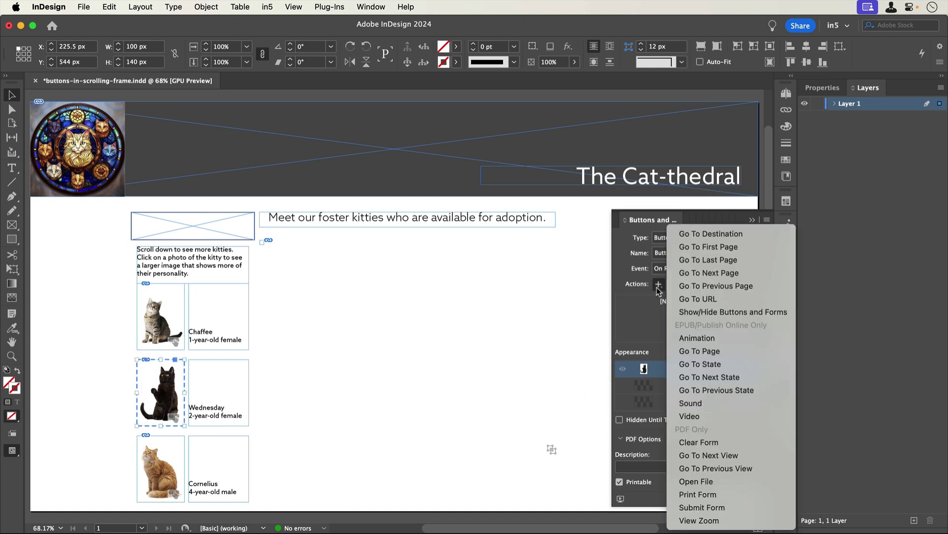
left_click(702, 365)
left_click(682, 346)
left_click(686, 409)
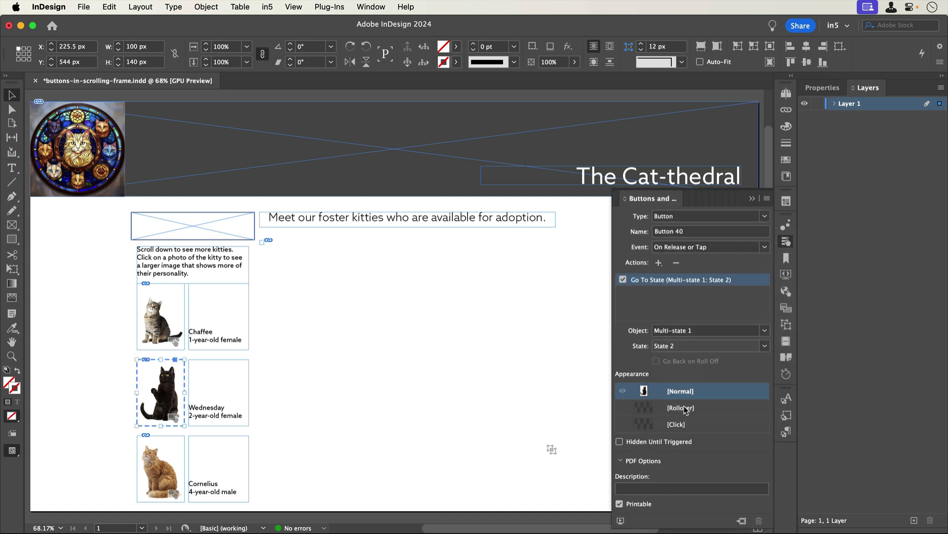
Step: Give Cornelius's button a Go To State action targeting State 3
left_click(162, 465)
left_click(659, 284)
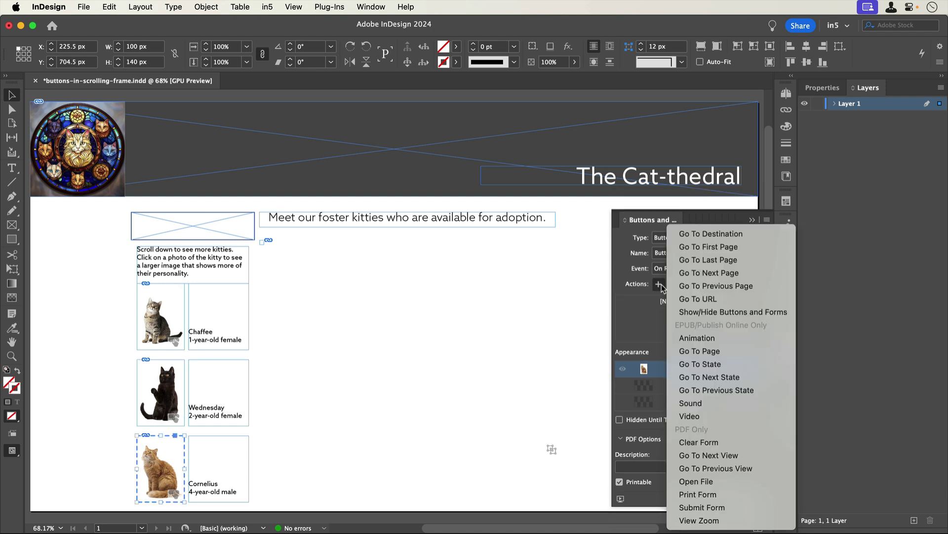
left_click(700, 364)
left_click(676, 346)
left_click(685, 428)
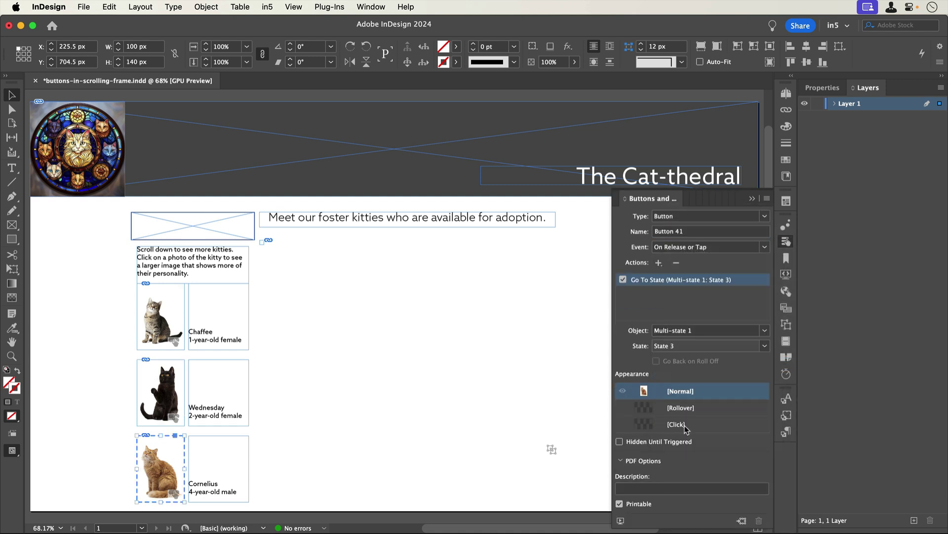
Step: Group the intro text, cat buttons and captions, then cut the group
left_click_drag(114, 251, 212, 463)
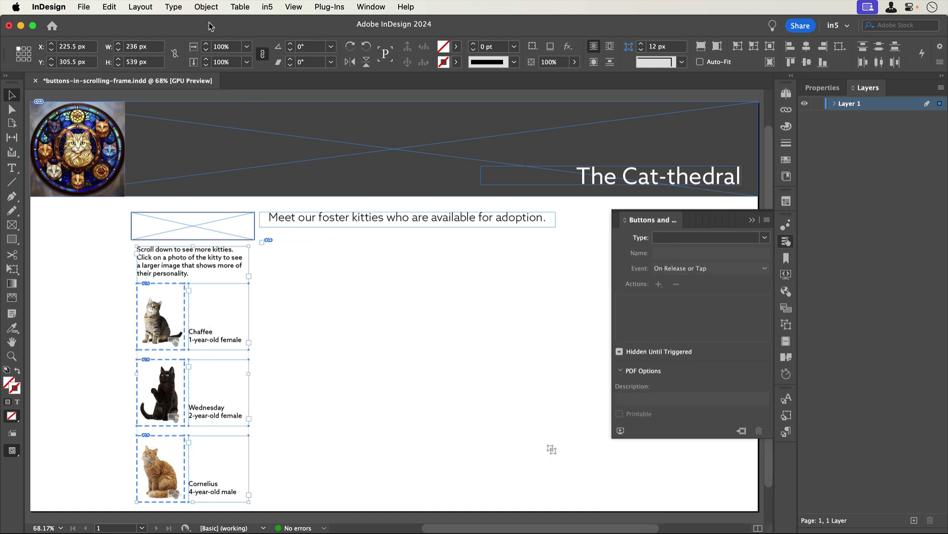
left_click(206, 7)
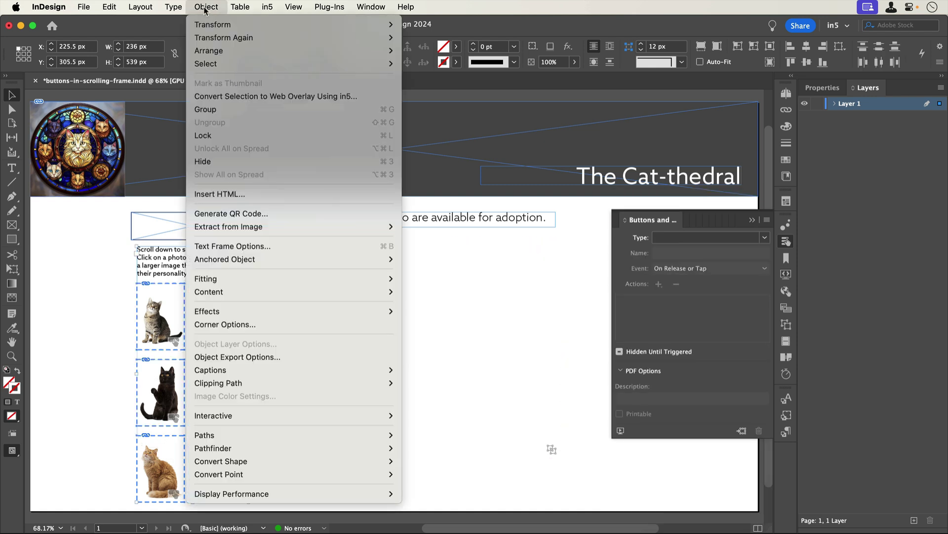
left_click(212, 109)
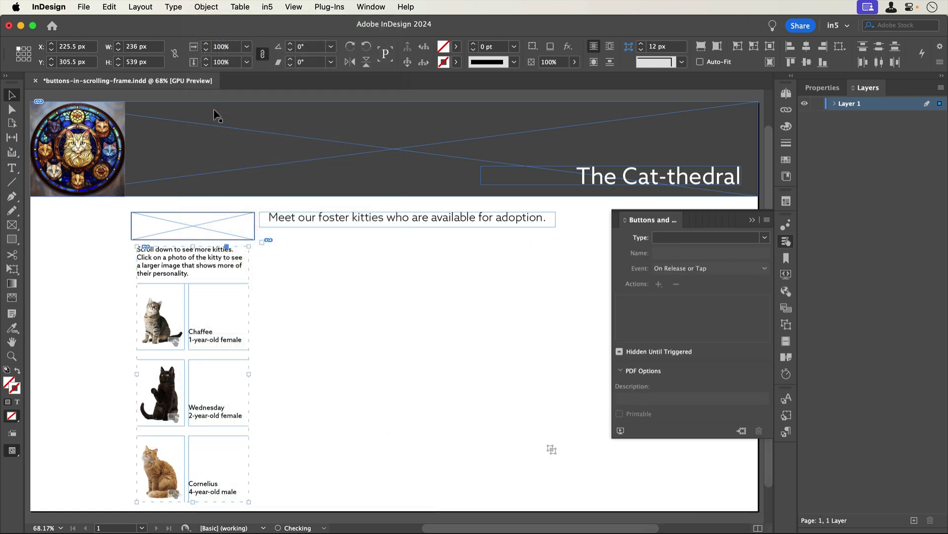
left_click(109, 7)
left_click(113, 62)
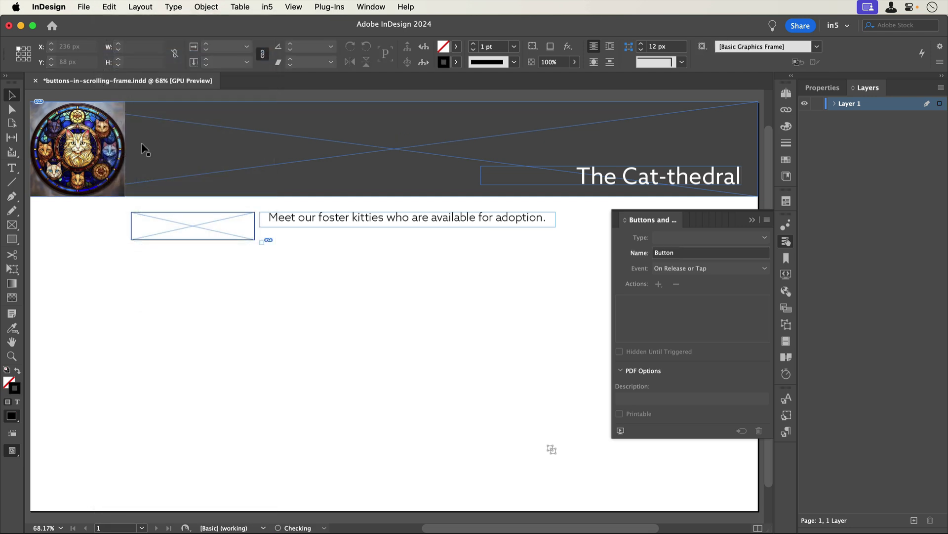
Step: Make the empty placeholder frame taller, ready to paste the group inside
left_click(185, 210)
left_click_drag(190, 241, 183, 348)
left_click(109, 7)
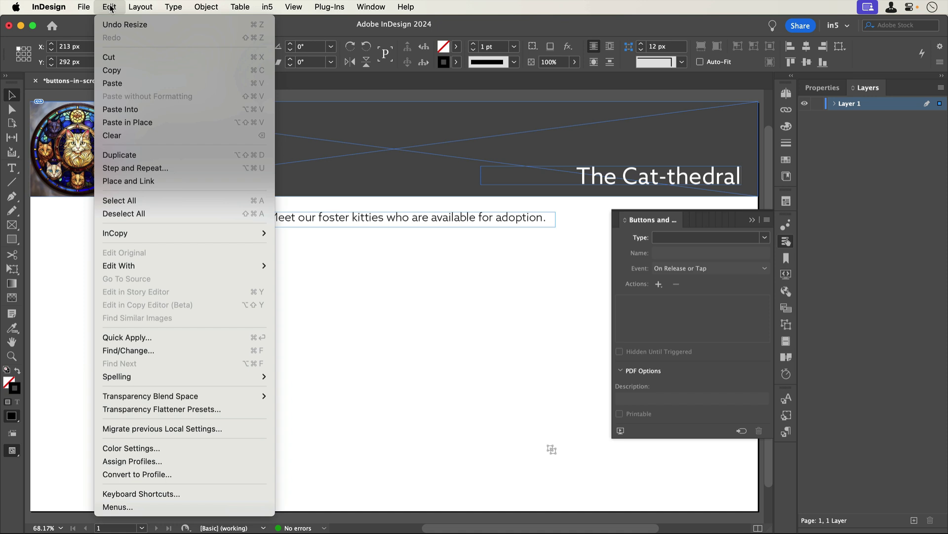
Step: Lengthen the cat entry frame to 240 px and make it a vertical in5 scrolling frame
left_click(120, 109)
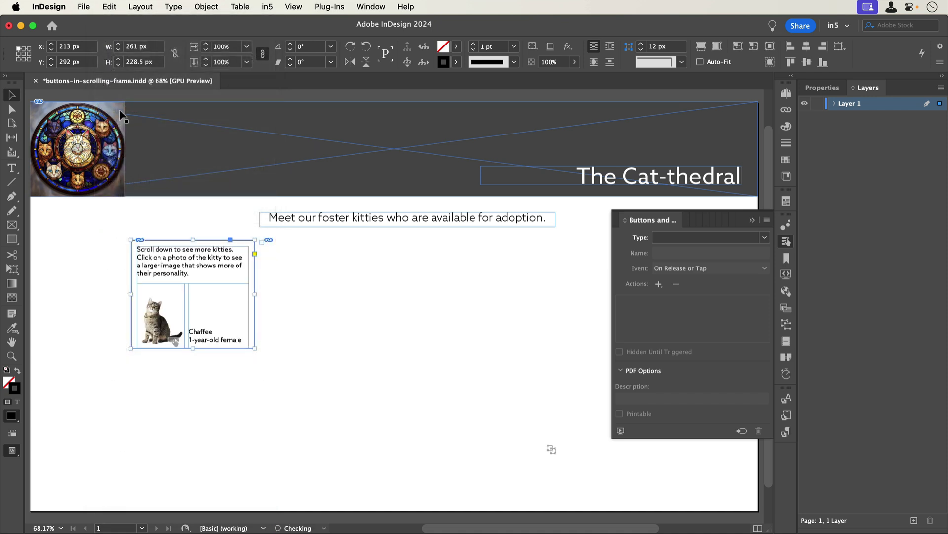
left_click_drag(192, 348, 193, 354)
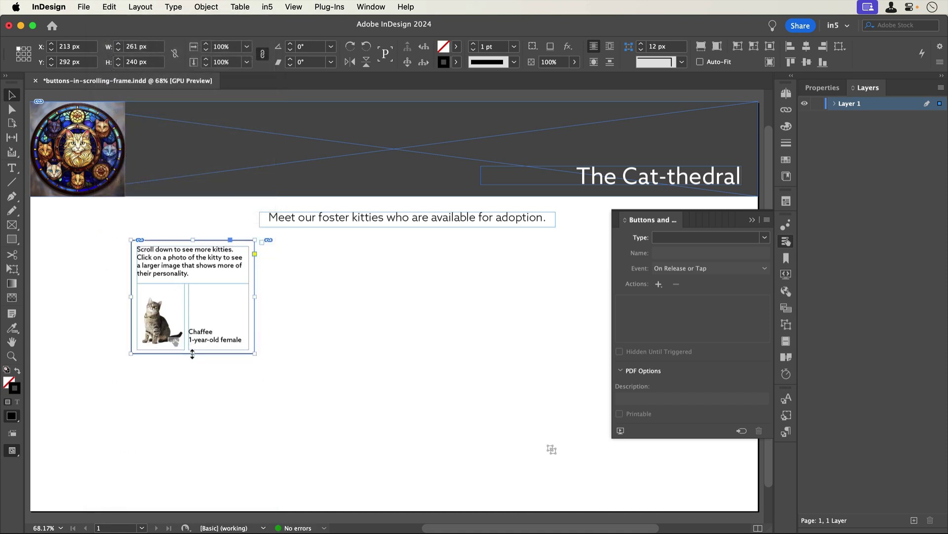
left_click(267, 7)
mouse_move(346, 72)
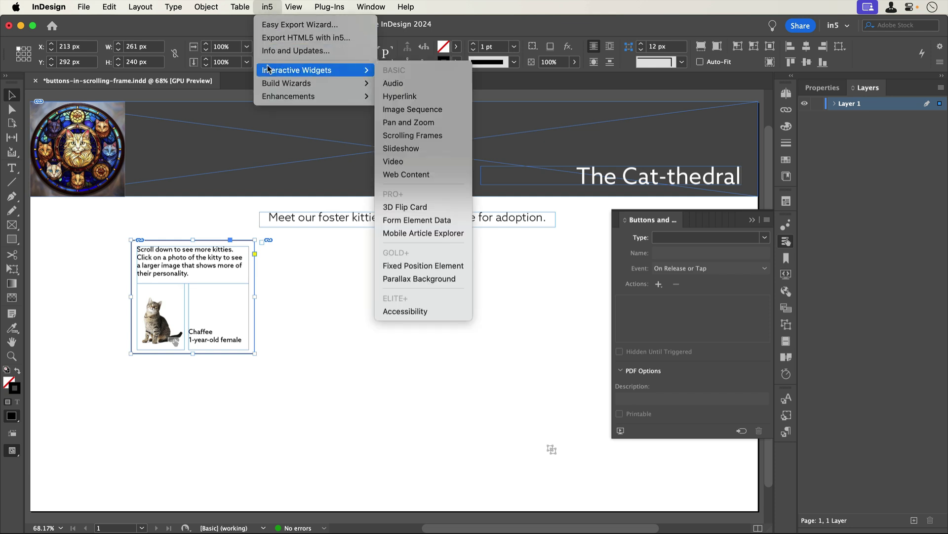
left_click(436, 141)
left_click(544, 301)
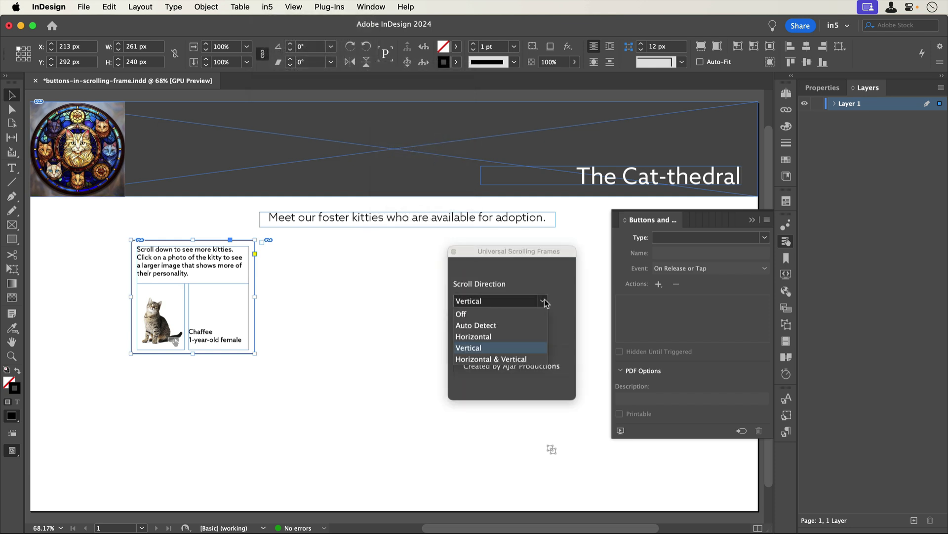
left_click(545, 302)
left_click(453, 251)
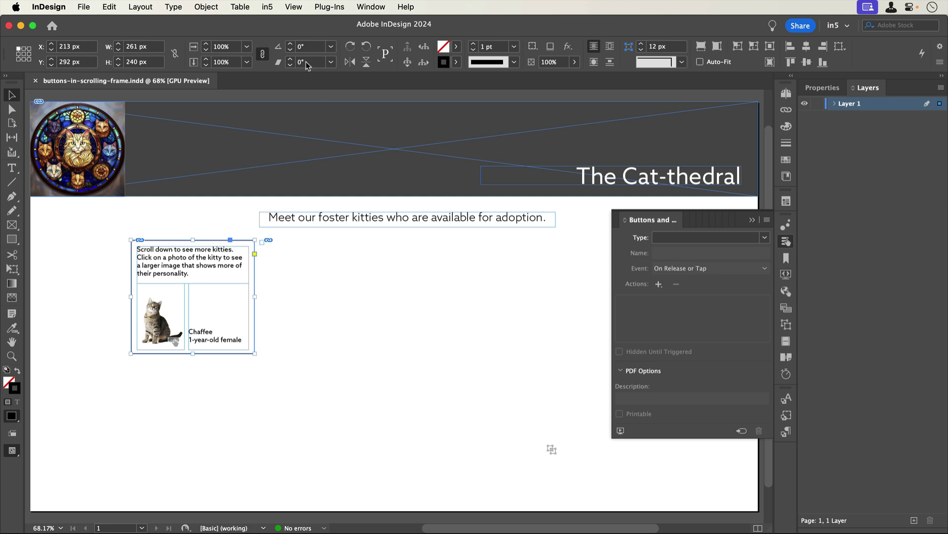
Step: Export the page with in5's Export HTML5 using the current settings
left_click(268, 7)
left_click(271, 39)
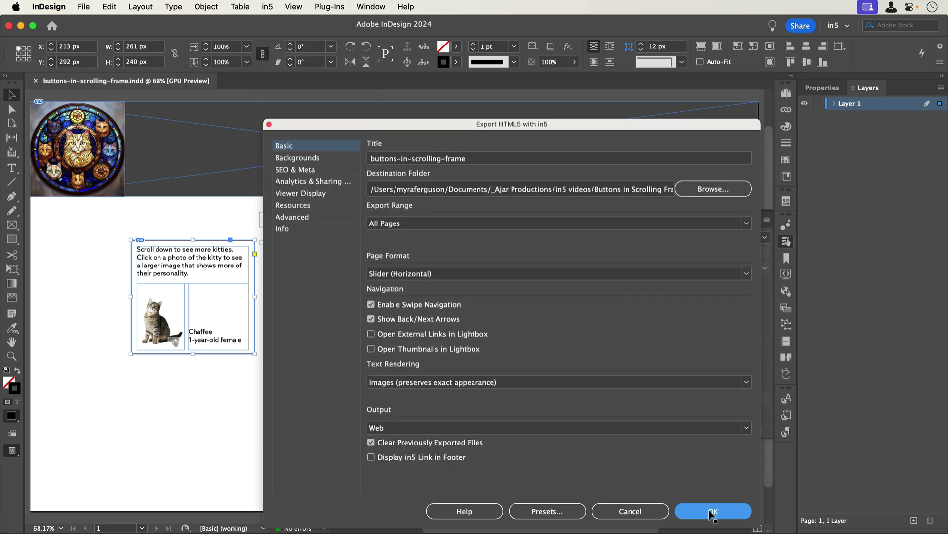
left_click(713, 510)
Step: Open the exported page in the default browser and scroll the kitty frame down to Cornelius
left_click(410, 278)
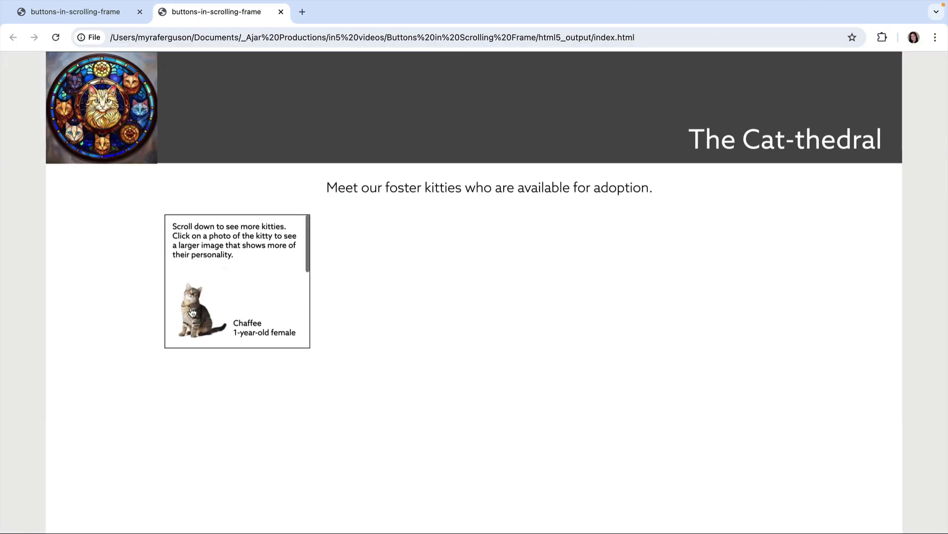
scroll(193, 311, "down", 3)
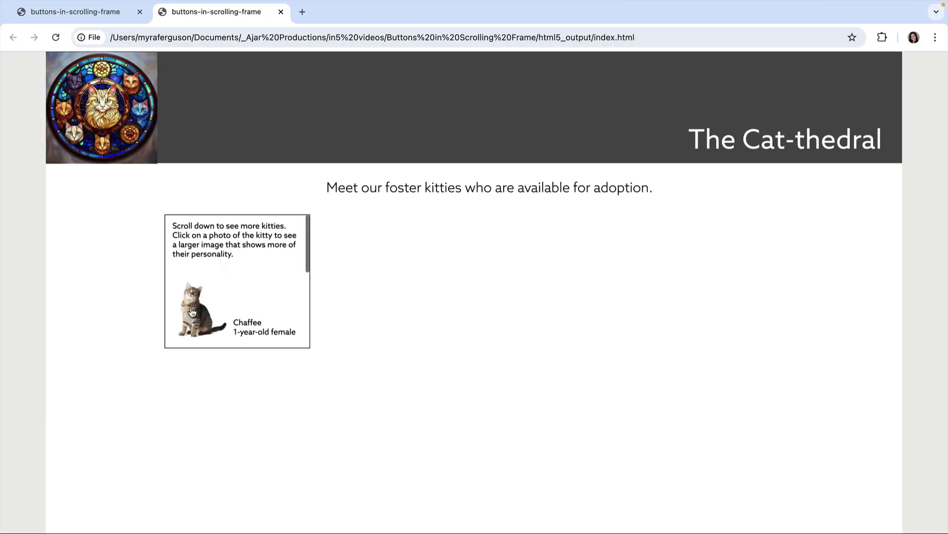
scroll(203, 312, "down", 3)
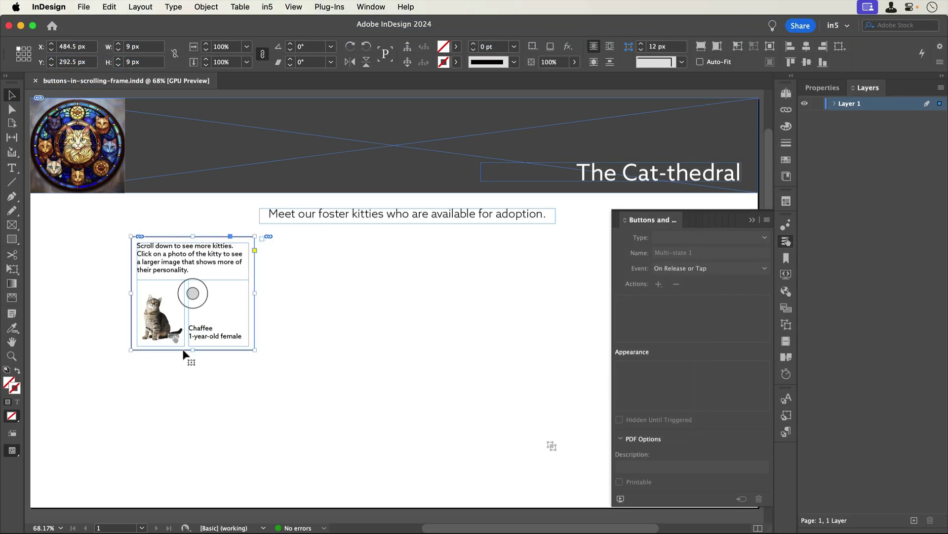
Step: Stretch the kitty frame to the page bottom and select Chaffee's thumbnail button (Button 45)
left_click_drag(193, 350, 192, 505)
left_click(163, 314)
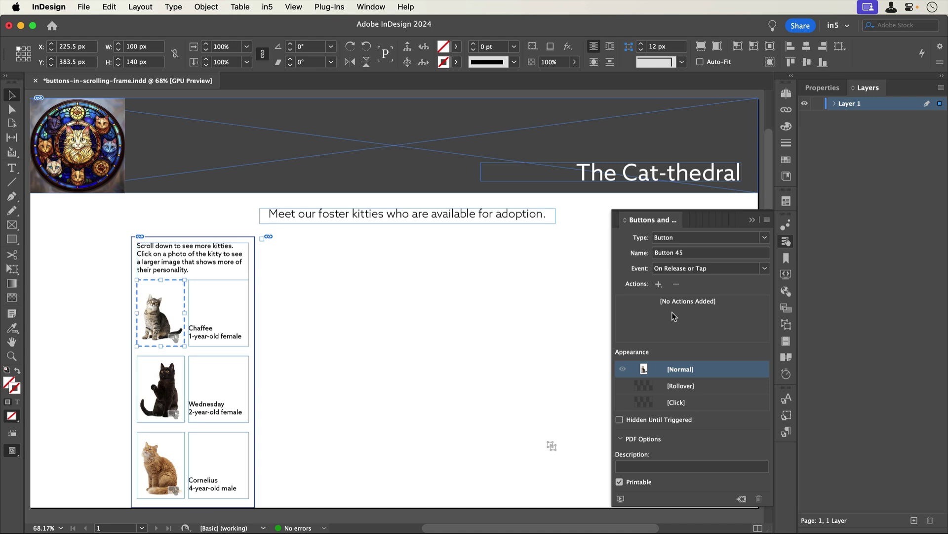
Step: Give Chaffee's button a Go To State action targeting State 1
left_click(660, 285)
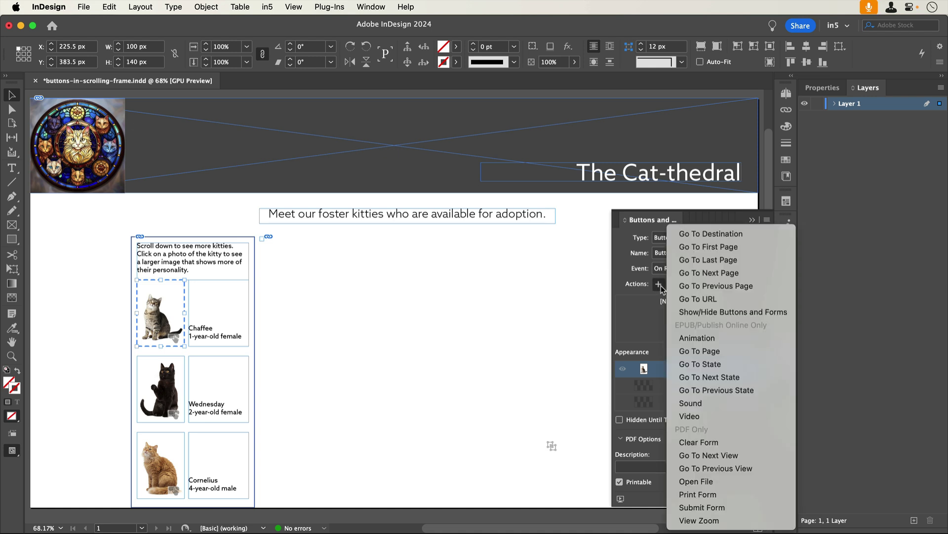
left_click(703, 367)
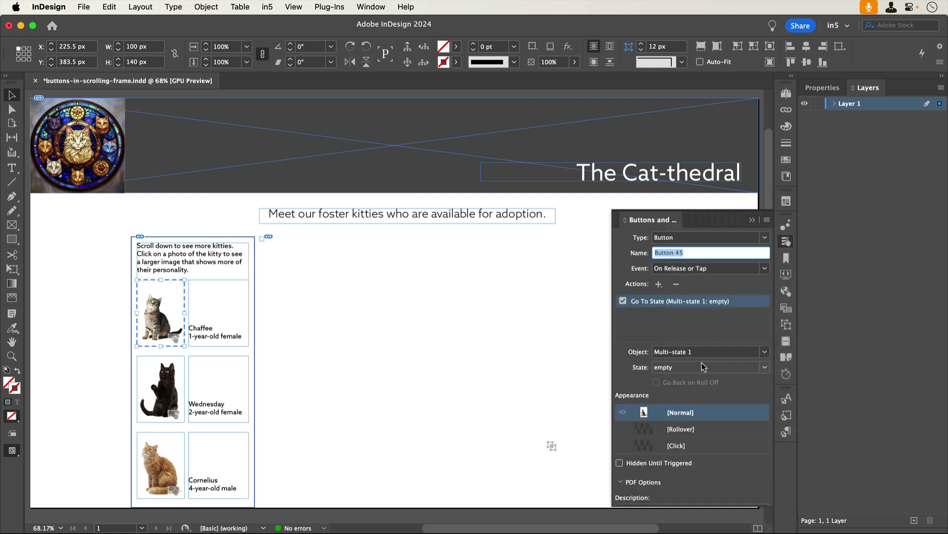
left_click(680, 345)
left_click(684, 388)
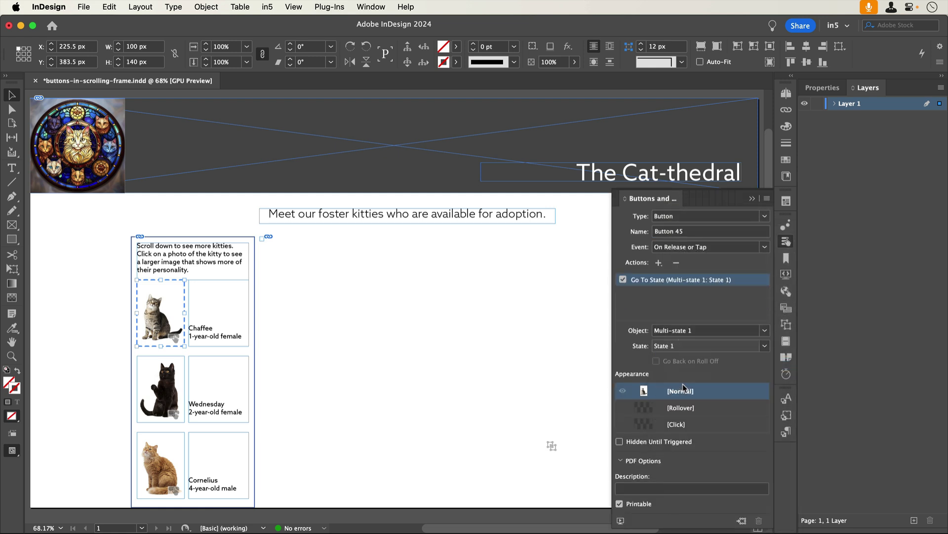
Step: Select Cornelius's Button 44 in the Layers panel and give it Go To State 3
left_click(836, 104)
left_click(842, 117)
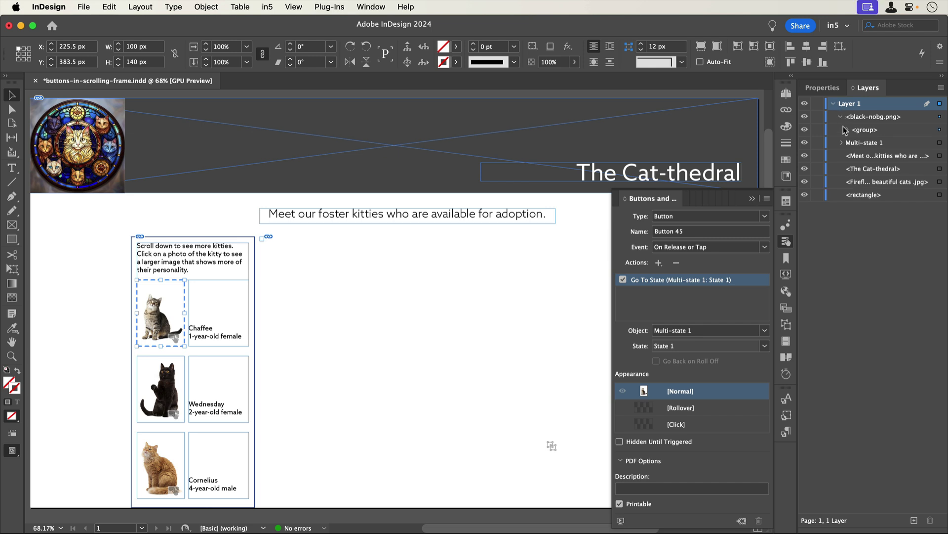
left_click(848, 131)
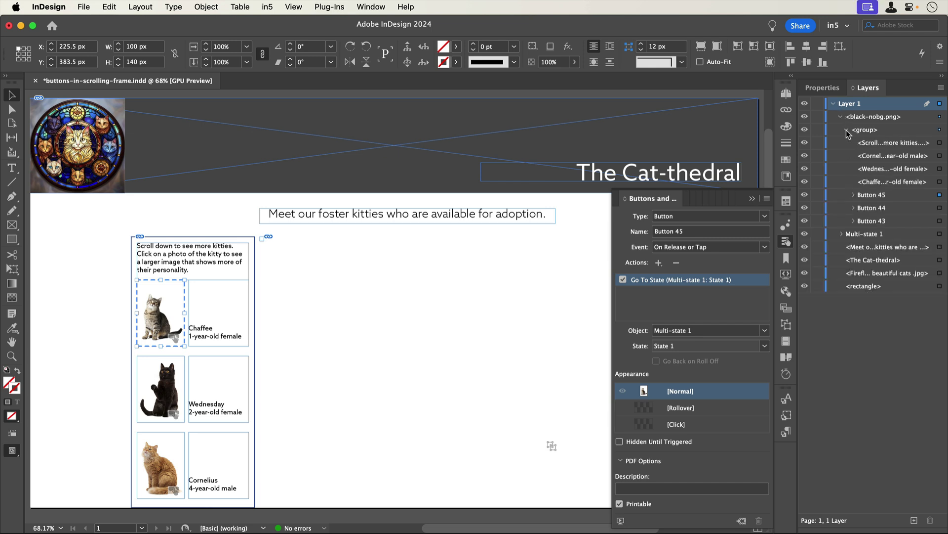
left_click(939, 208)
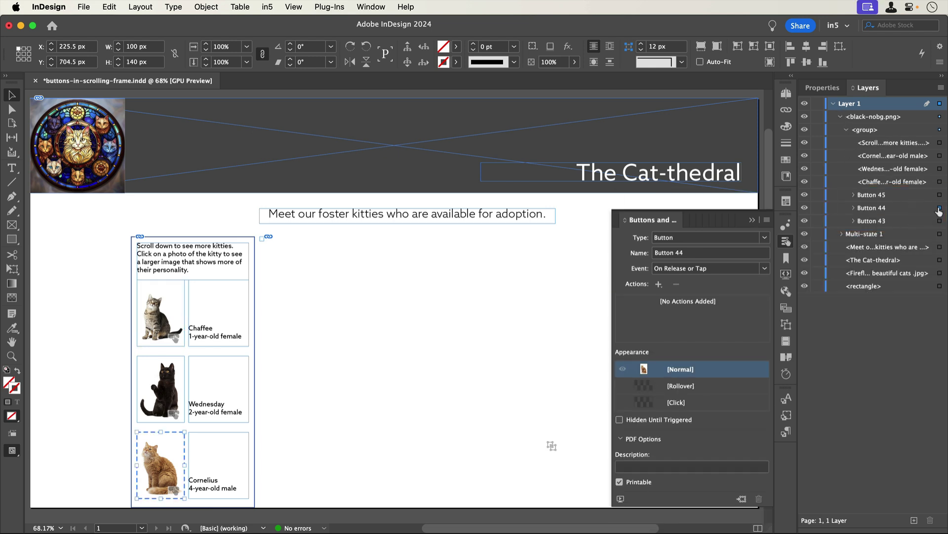
left_click(658, 285)
left_click(698, 364)
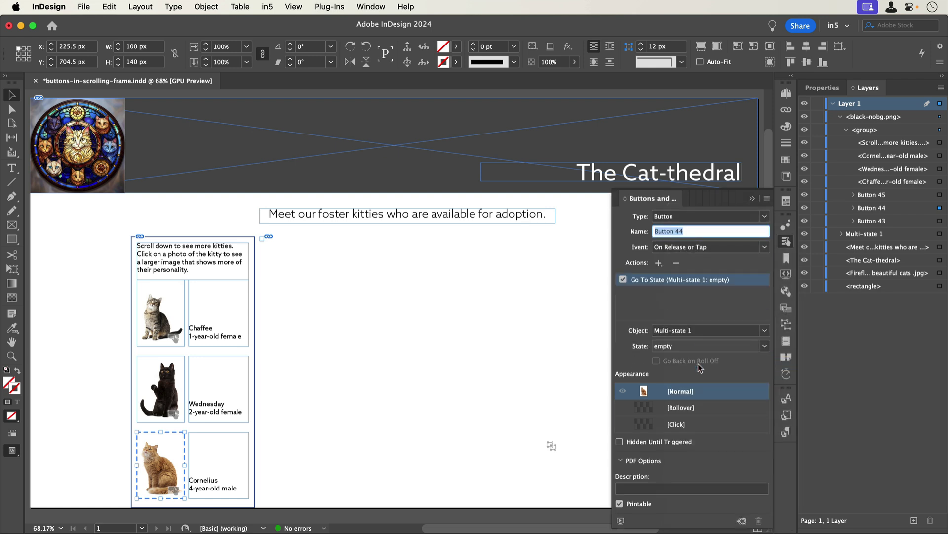
left_click(677, 348)
left_click(702, 432)
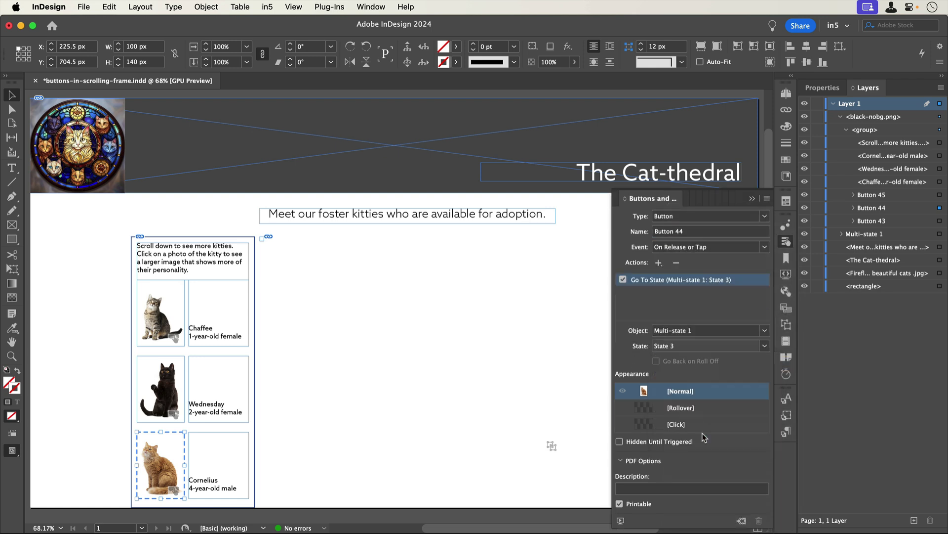
Step: Select Wednesday's Button 43 and give it a Go To State action targeting State 2
left_click(940, 221)
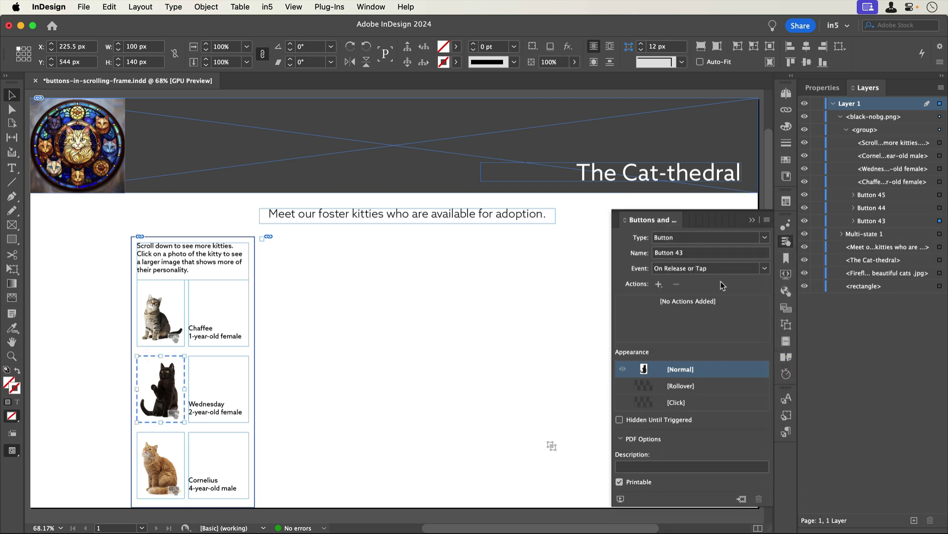
left_click(659, 284)
left_click(698, 364)
left_click(685, 347)
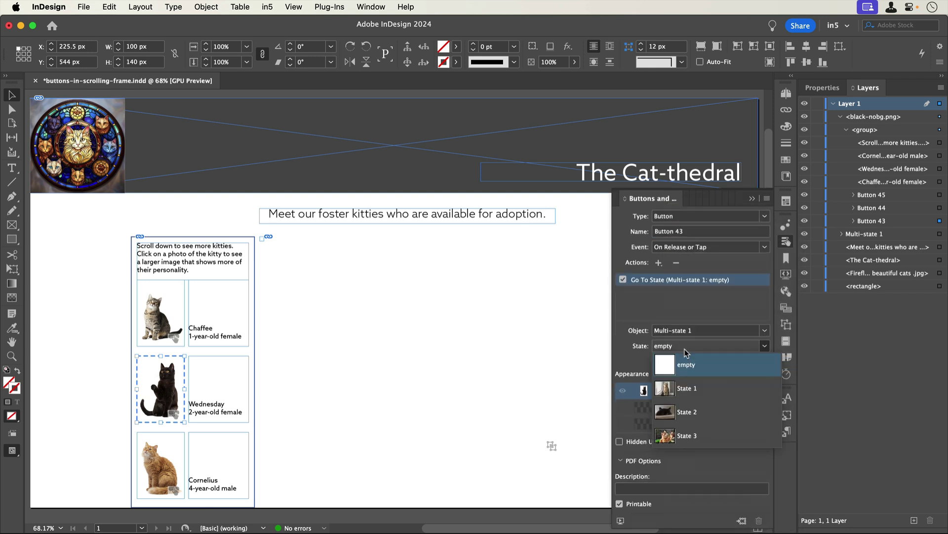
left_click(697, 411)
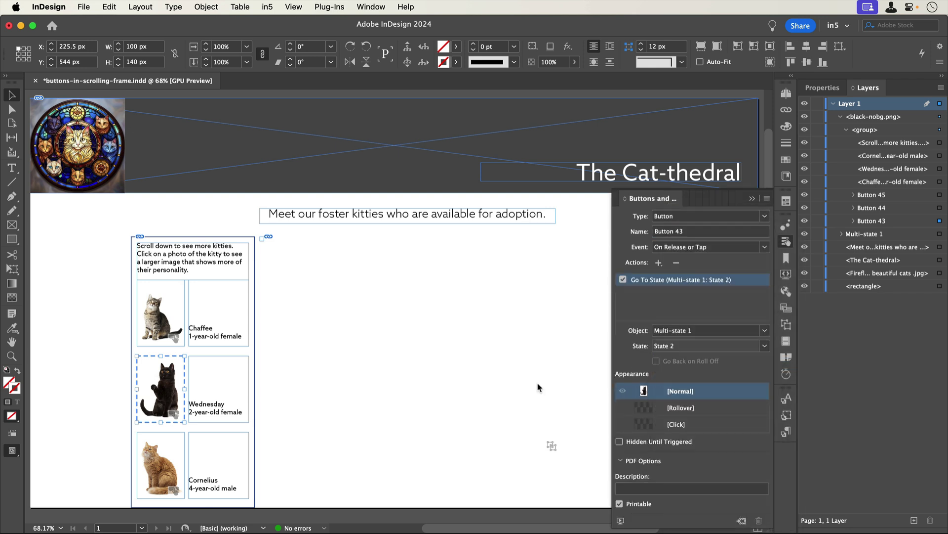
Step: Shorten the scrolling kitty frame to 288 px tall
left_click(122, 325)
left_click(192, 372)
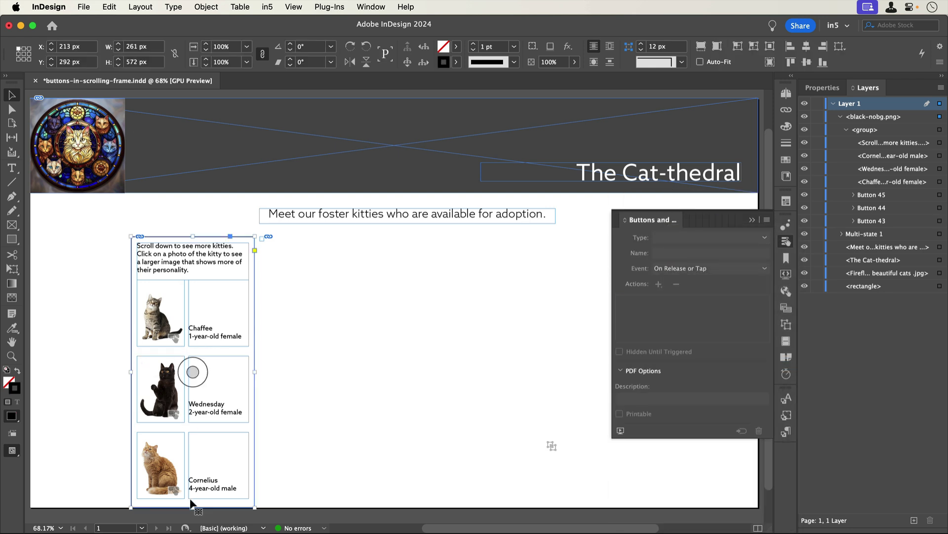
left_click_drag(192, 507, 197, 352)
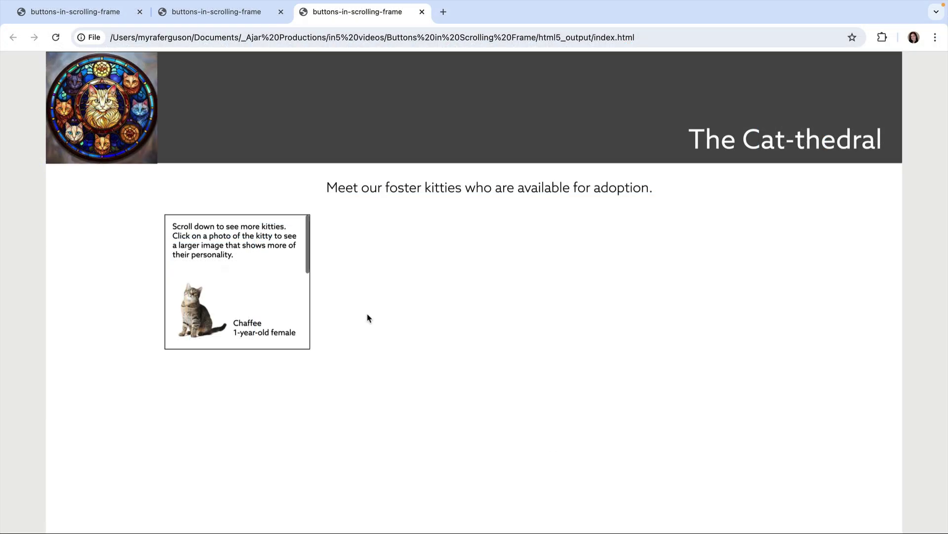
Step: Bring up Chaffee's, Wednesday's and Cornelius's large photos in turn, scrolling the kitty frame between them
left_click(188, 313)
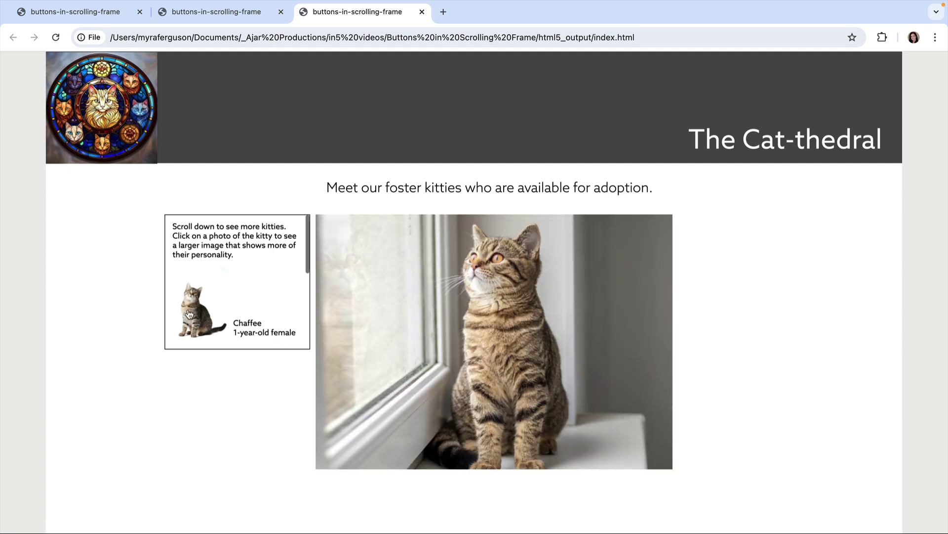
scroll(188, 313, "down", 4)
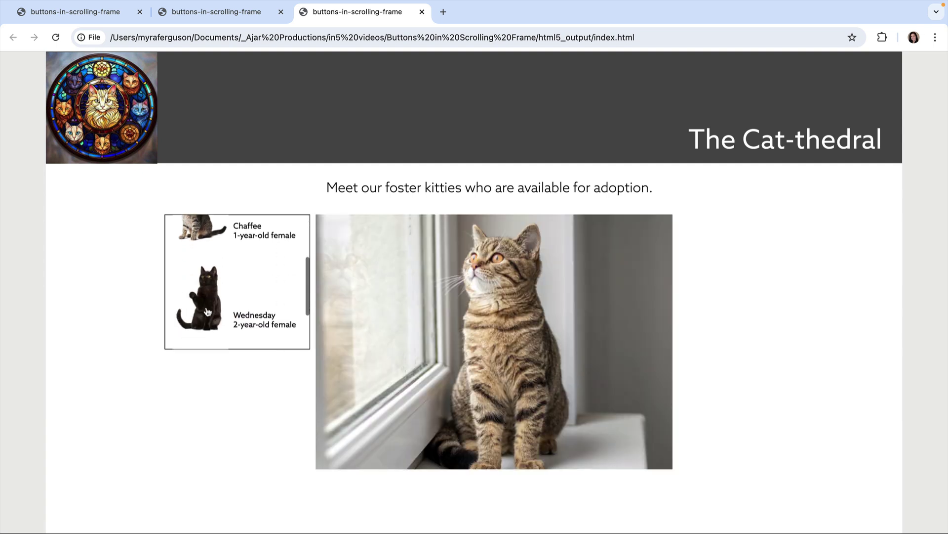
left_click(207, 311)
scroll(207, 312, "down", 3)
left_click(206, 311)
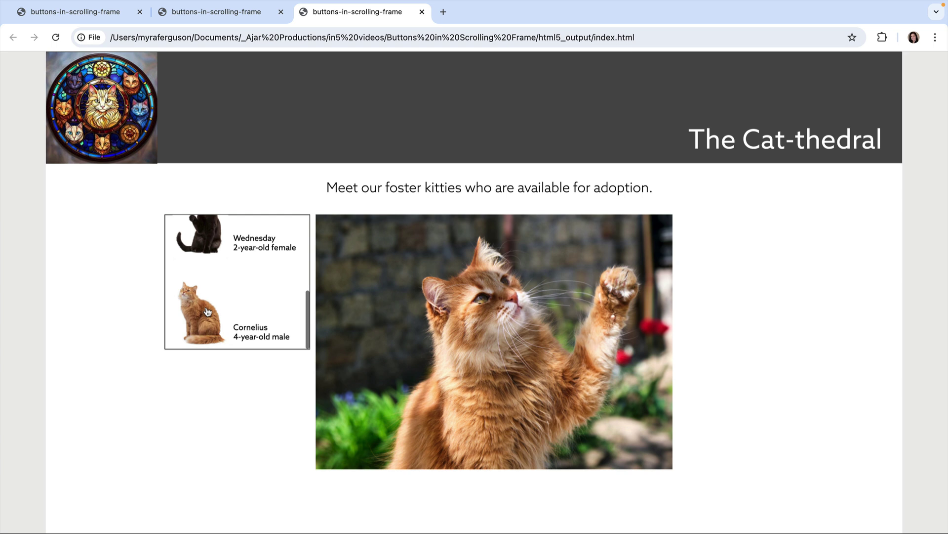